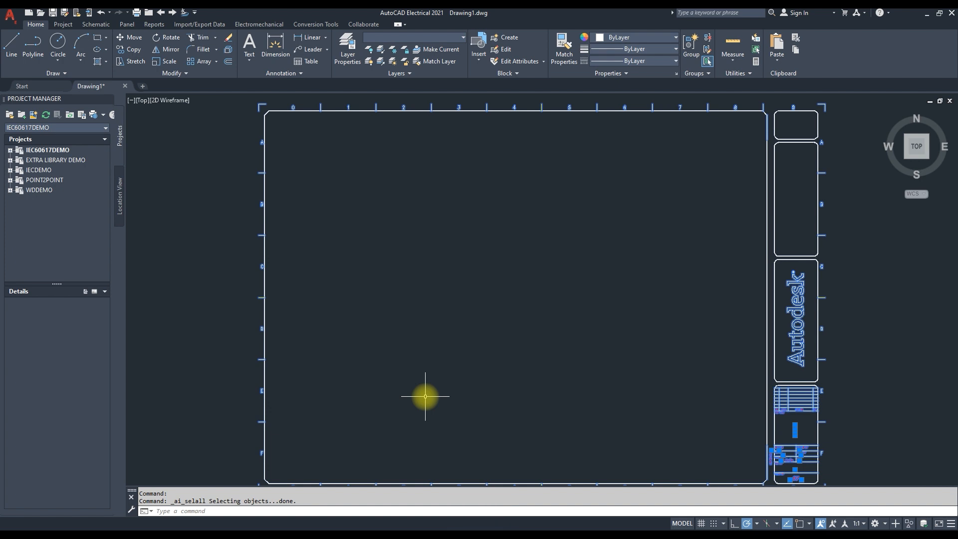
Erase all selected existing objects from the drawing
{"action": "key", "text": "Delete"}
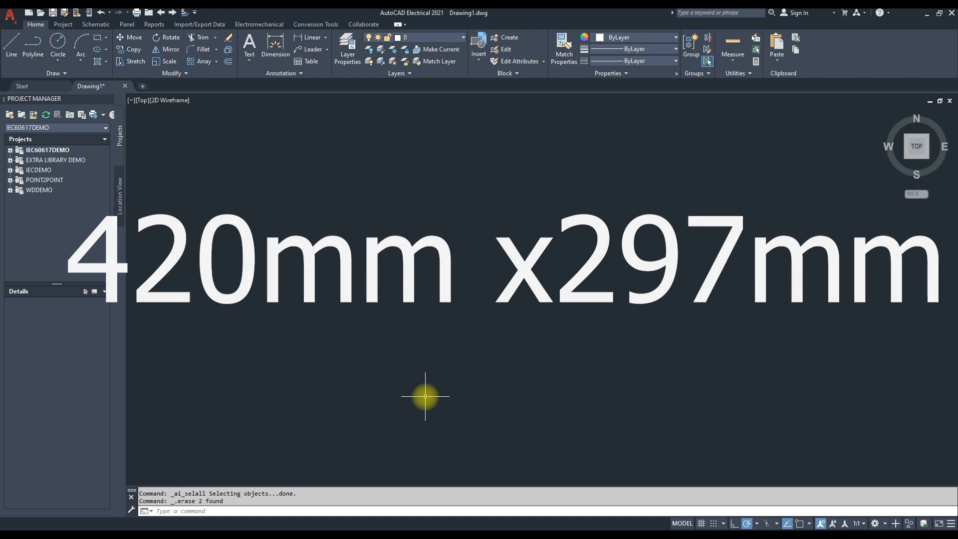
Draw a rectangle using the Dimensions option with length 420 and width 297
{"action": "type", "text": "e"}
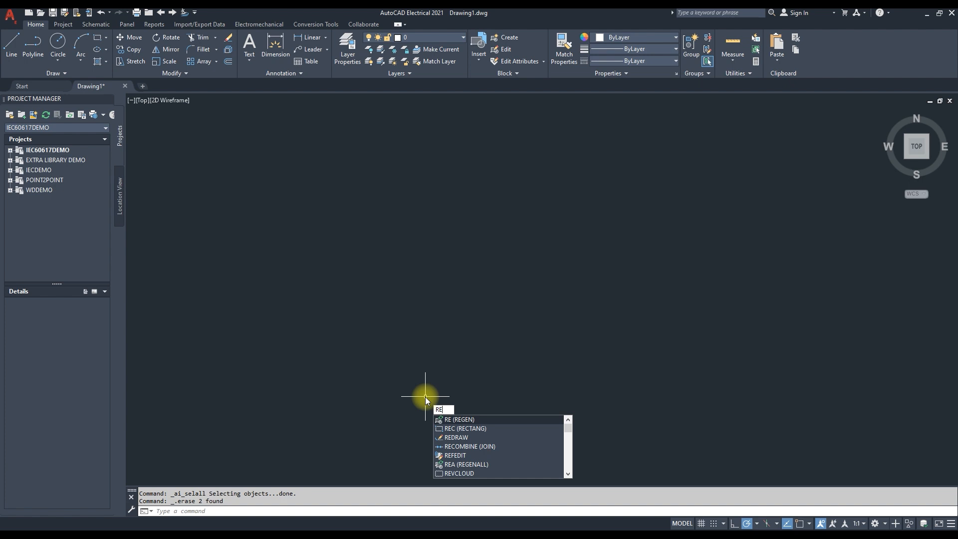
{"action": "type", "text": "c"}
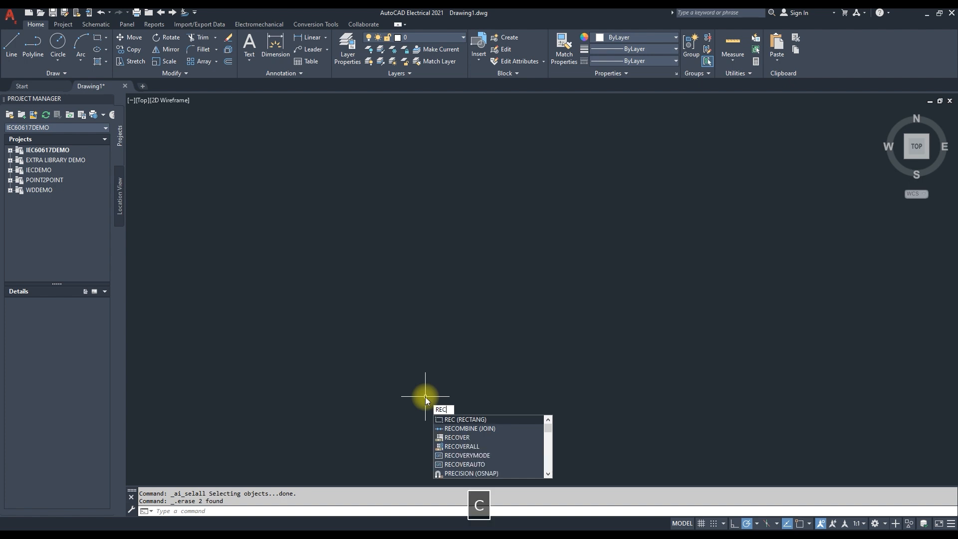
{"action": "key", "text": "Return"}
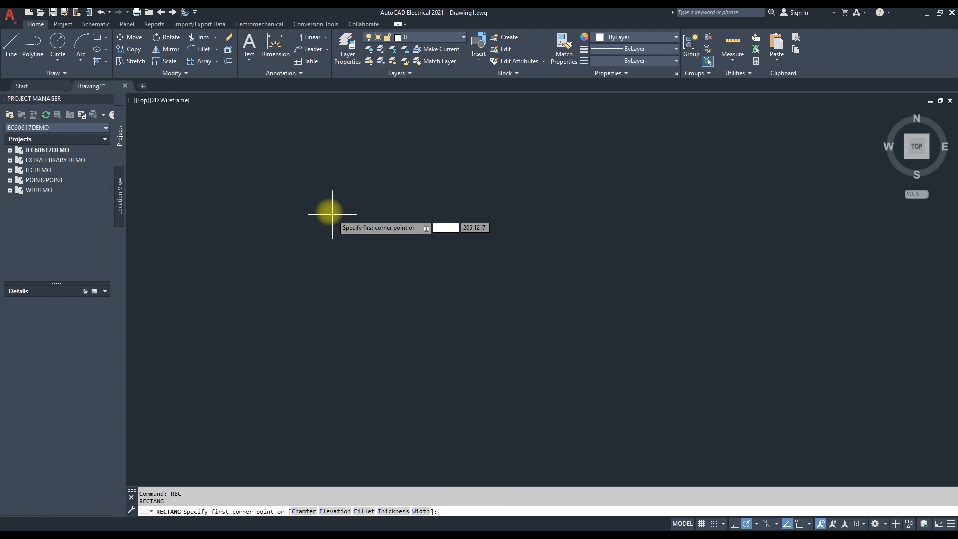
{"action": "left_click", "coordinate": [308, 198]}
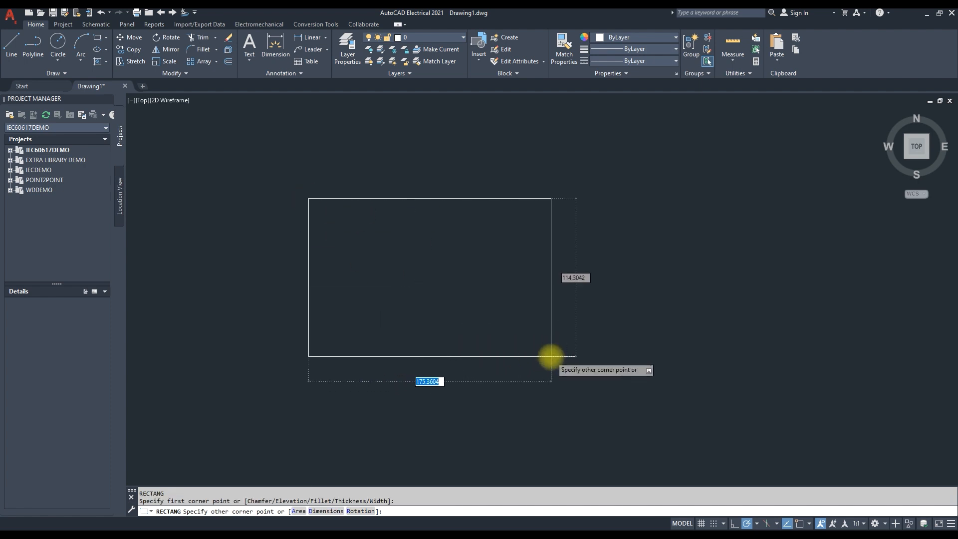
{"action": "type", "text": "d"}
{"action": "key", "text": "Return"}
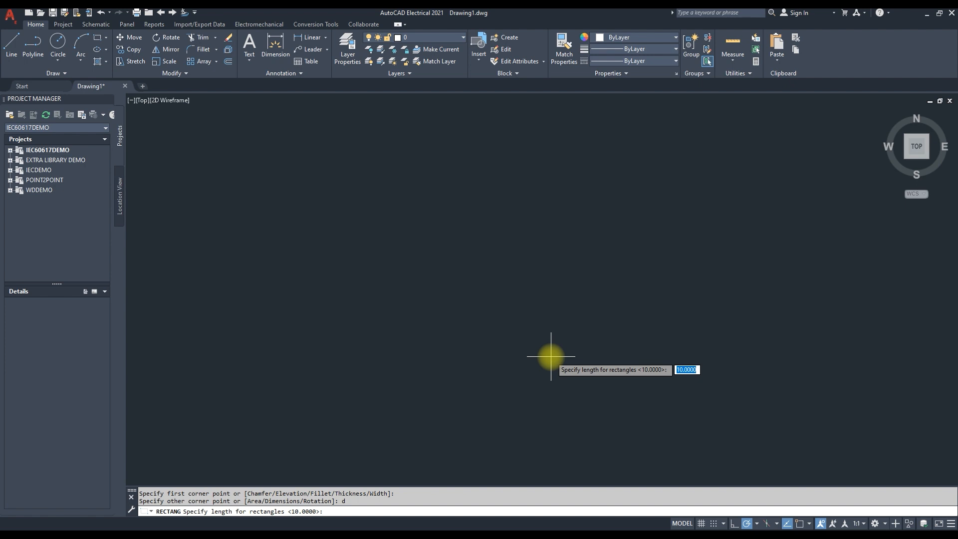
{"action": "type", "text": "420"}
{"action": "key", "text": "Return"}
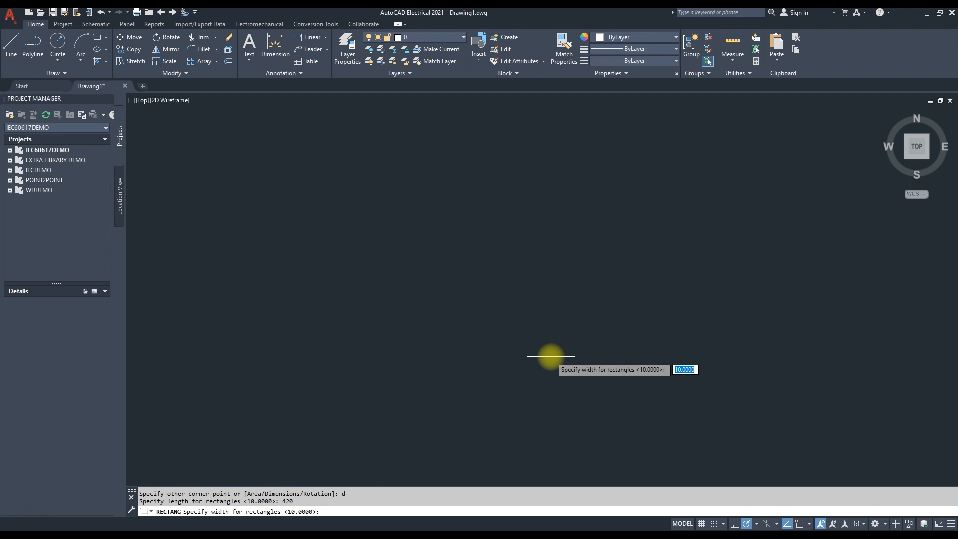
{"action": "type", "text": "297"}
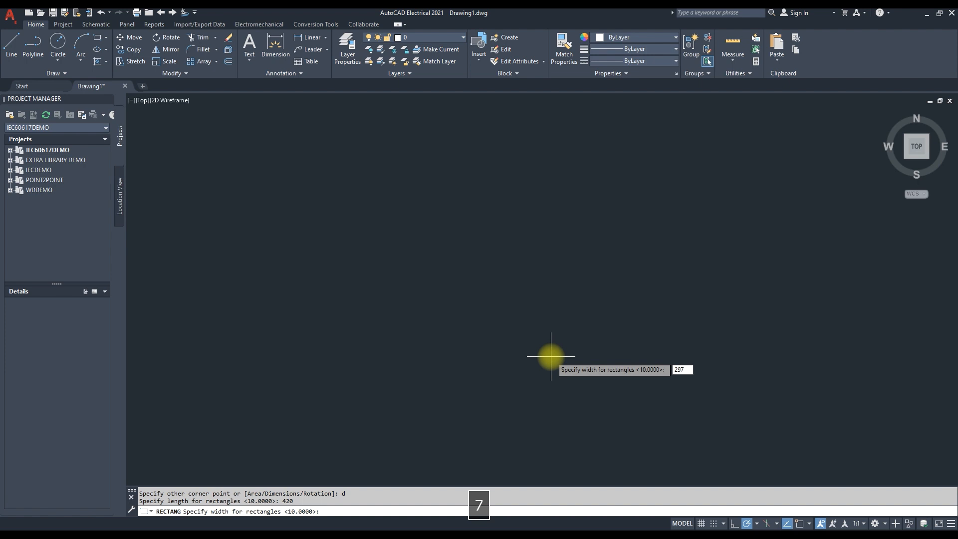
{"action": "key", "text": "Return"}
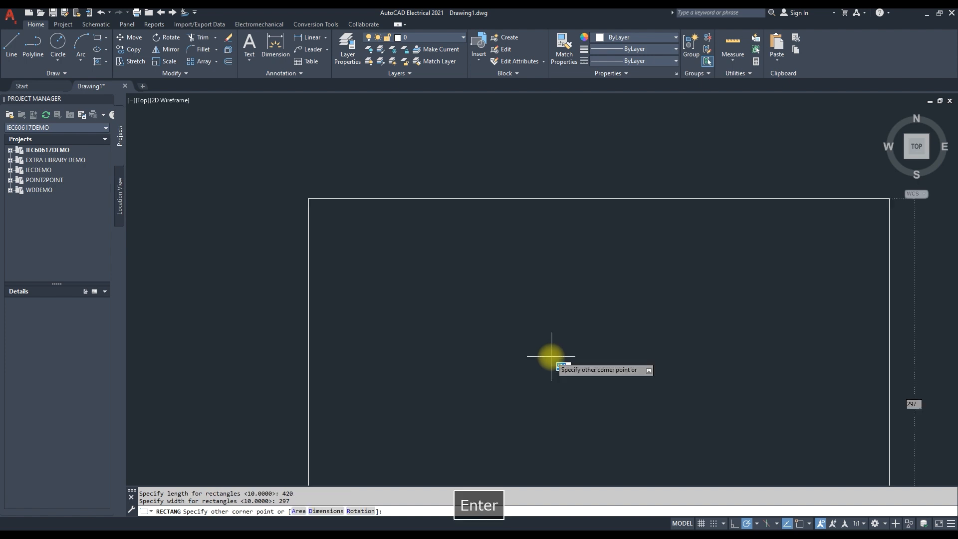
{"action": "left_click", "coordinate": [551, 356]}
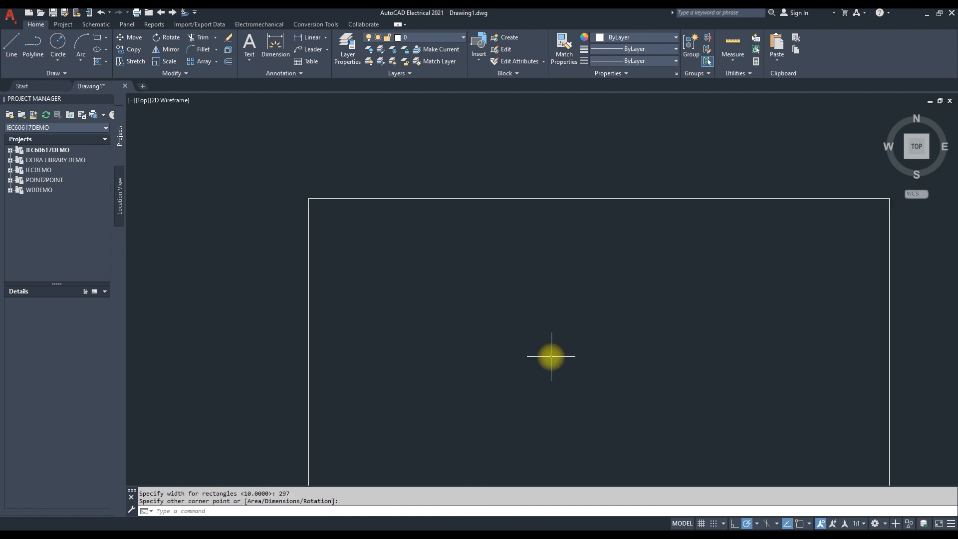
Move the rectangle by its lower-left corner, snapped with Endpoint, to the origin 0,0
{"action": "middle_click", "coordinate": [550, 356]}
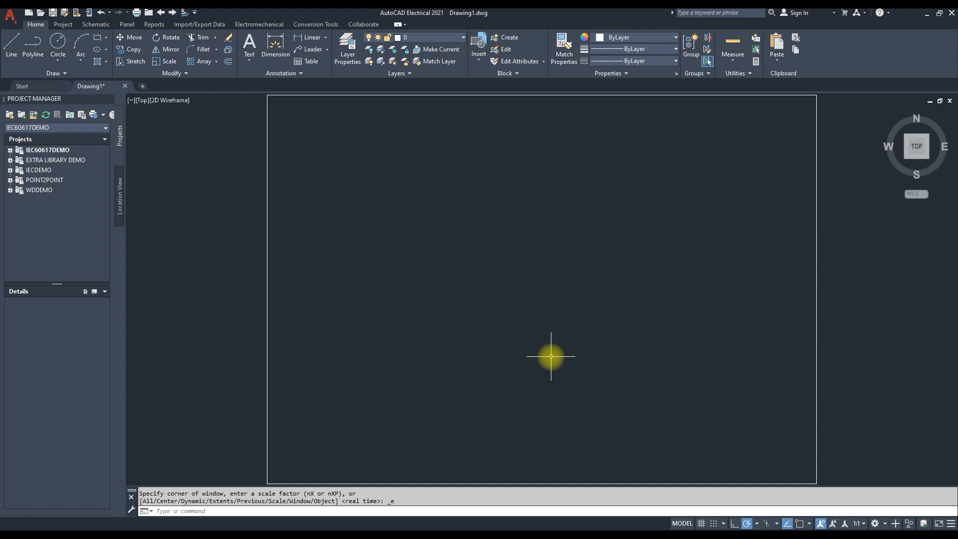
{"action": "scroll", "coordinate": [550, 356], "scroll_direction": "down", "scroll_amount": 2}
{"action": "left_click_drag", "start_coordinate": [350, 178], "coordinate": [816, 516]}
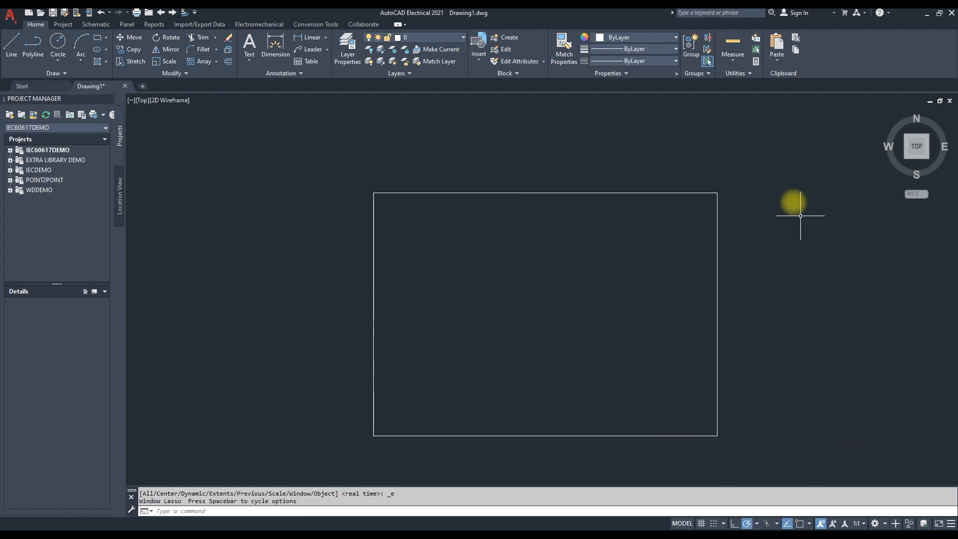
{"action": "left_click", "coordinate": [762, 158]}
{"action": "left_click", "coordinate": [325, 438]}
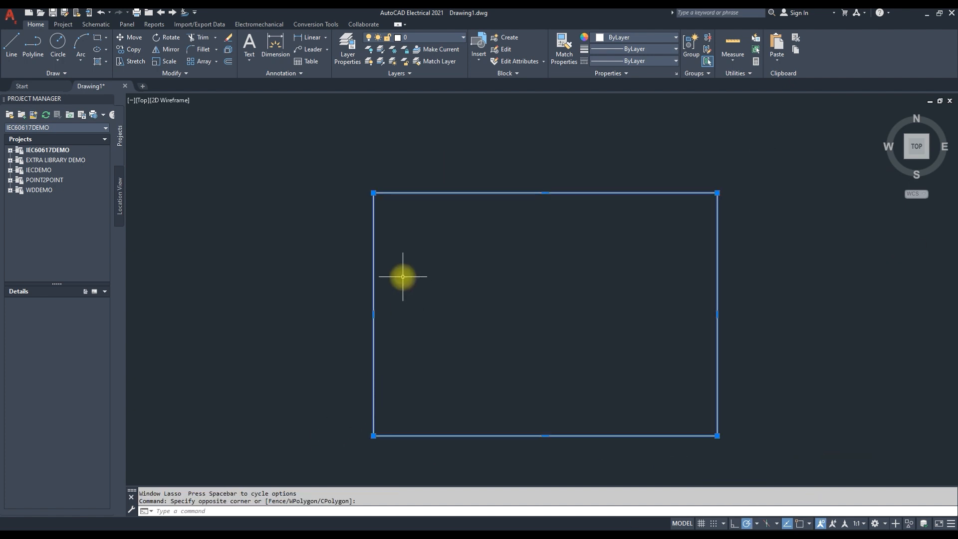
{"action": "type", "text": "m"}
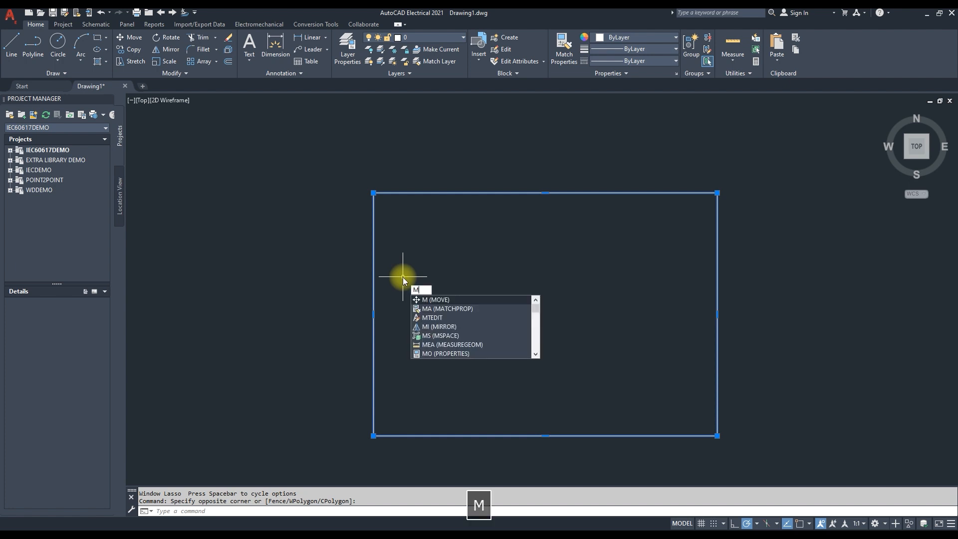
{"action": "key", "text": "Return"}
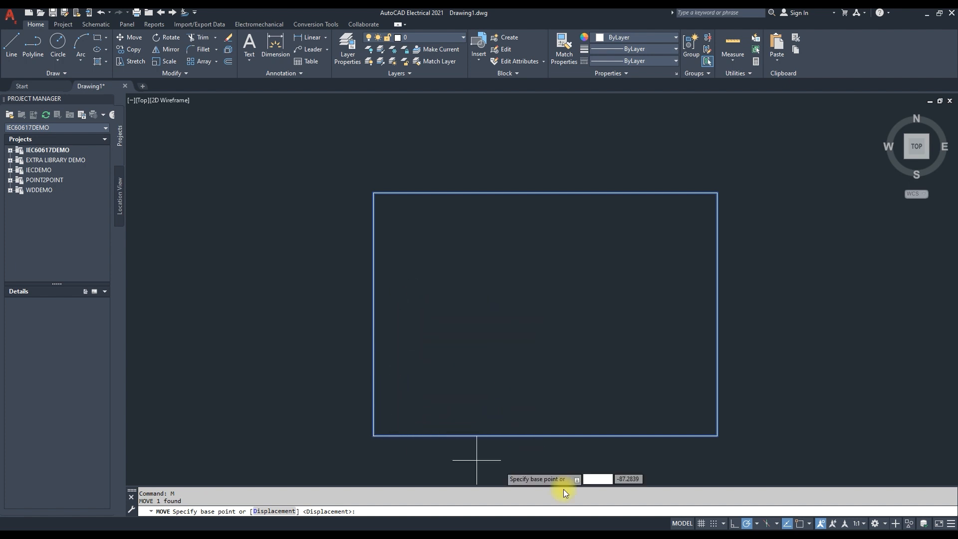
{"action": "left_click", "coordinate": [808, 523]}
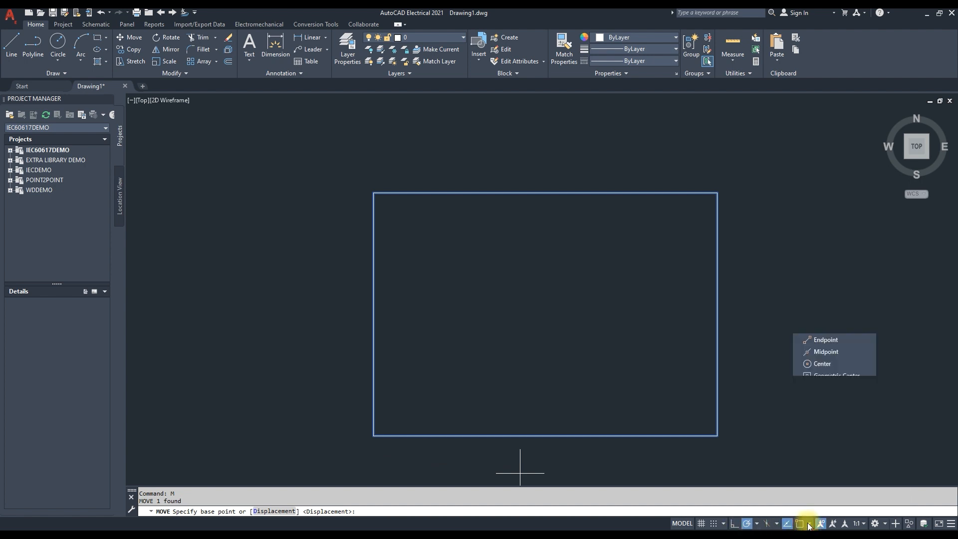
{"action": "left_click", "coordinate": [822, 339]}
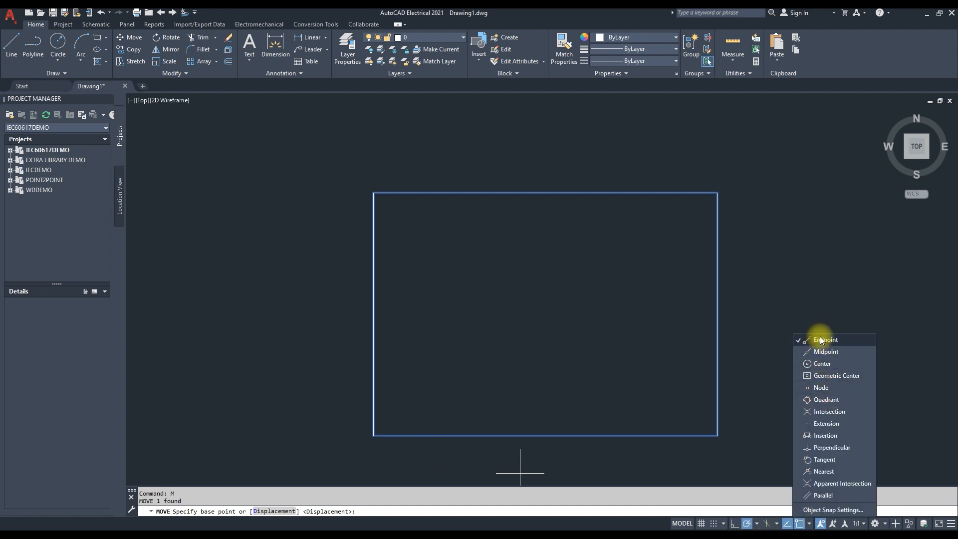
{"action": "left_click", "coordinate": [373, 435]}
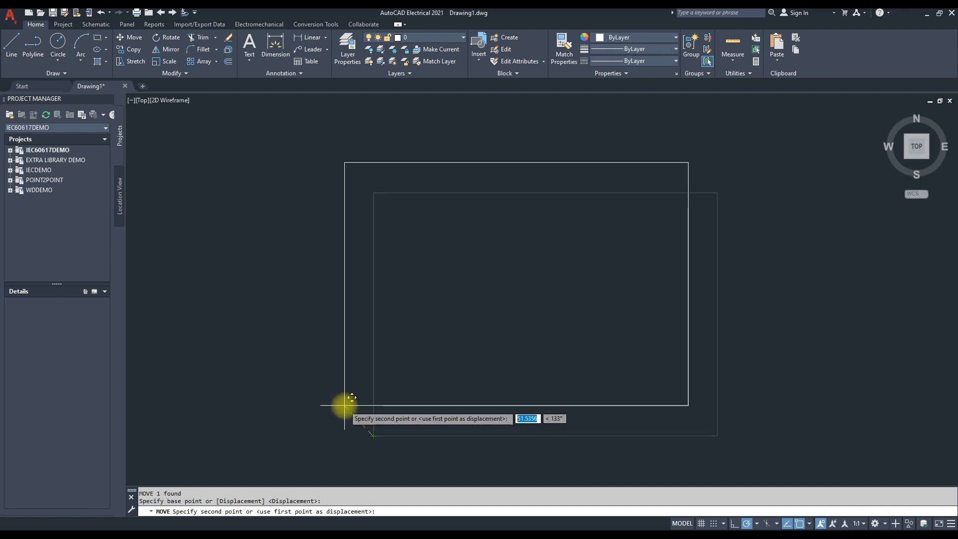
{"action": "type", "text": "0"}
{"action": "key", "text": "Tab"}
{"action": "type", "text": "0"}
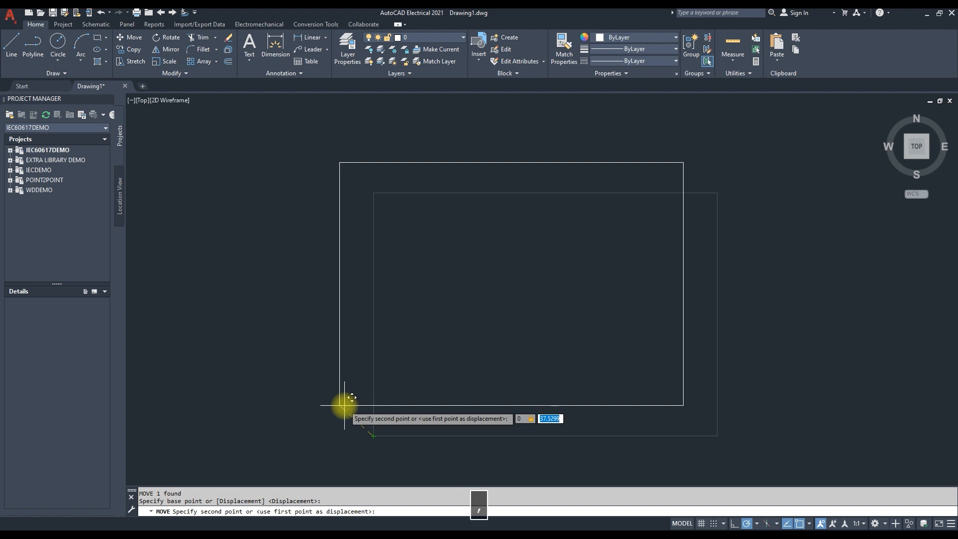
{"action": "key", "text": "Return"}
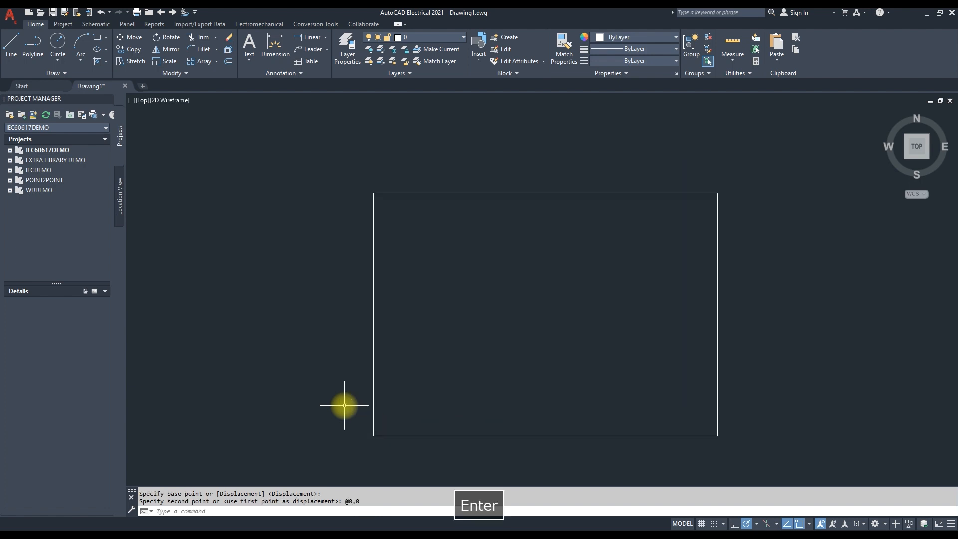
Offset the rectangle 5 mm inward to create an inner border
{"action": "middle_click", "coordinate": [464, 366]}
{"action": "middle_click", "coordinate": [465, 366]}
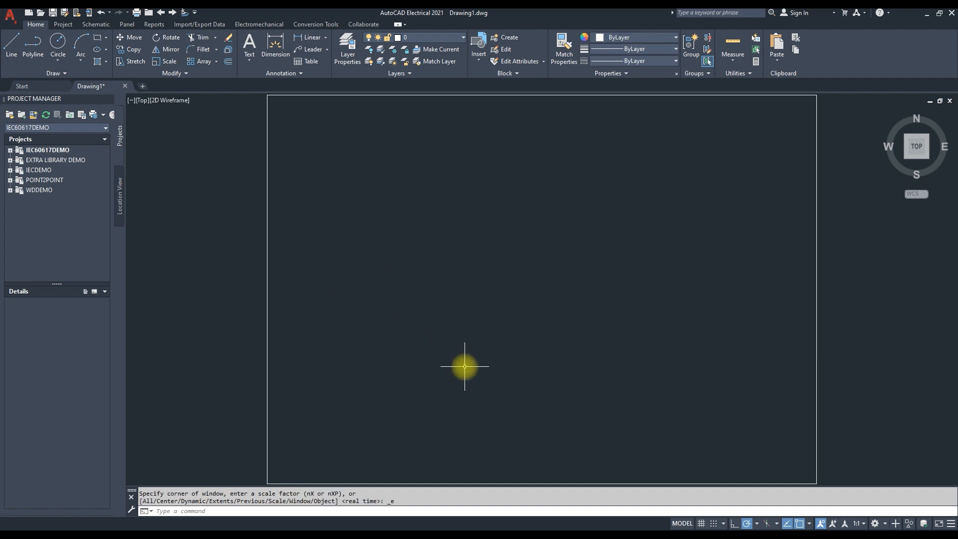
{"action": "type", "text": "OFFSET"}
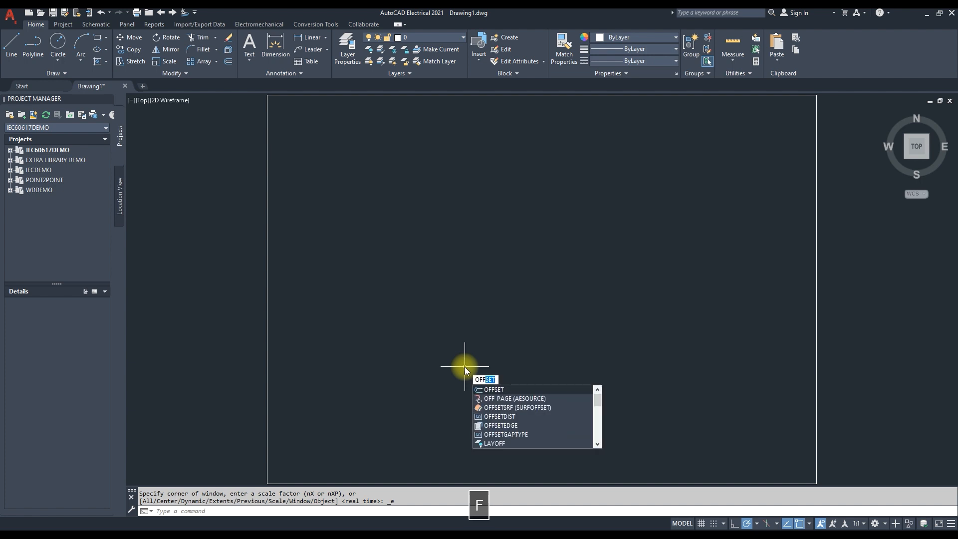
{"action": "key", "text": "Return"}
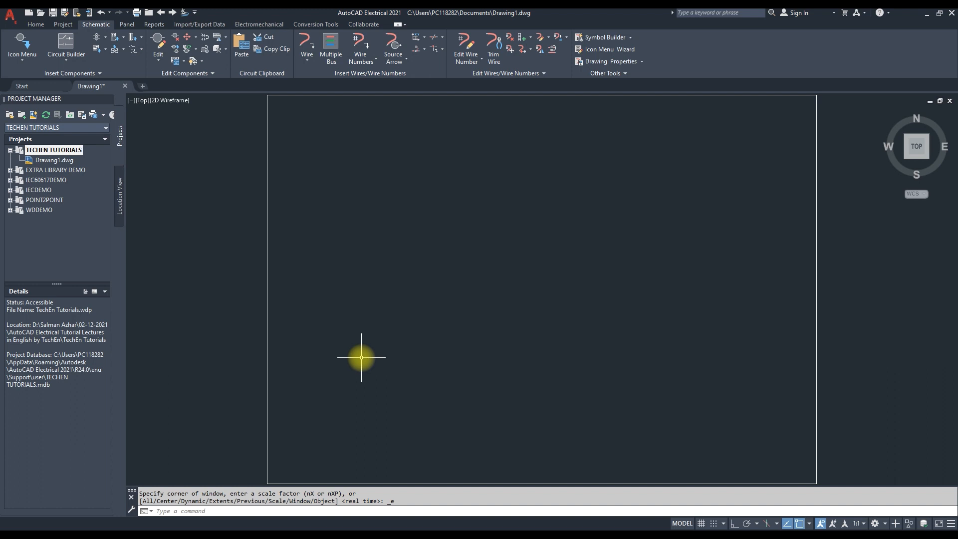
{"action": "type", "text": "OFFSET"}
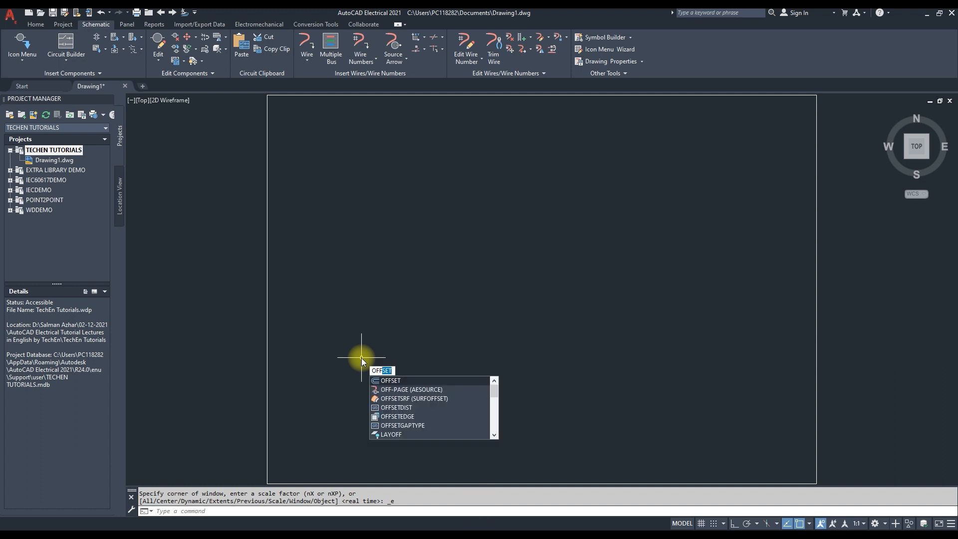
{"action": "key", "text": "Return"}
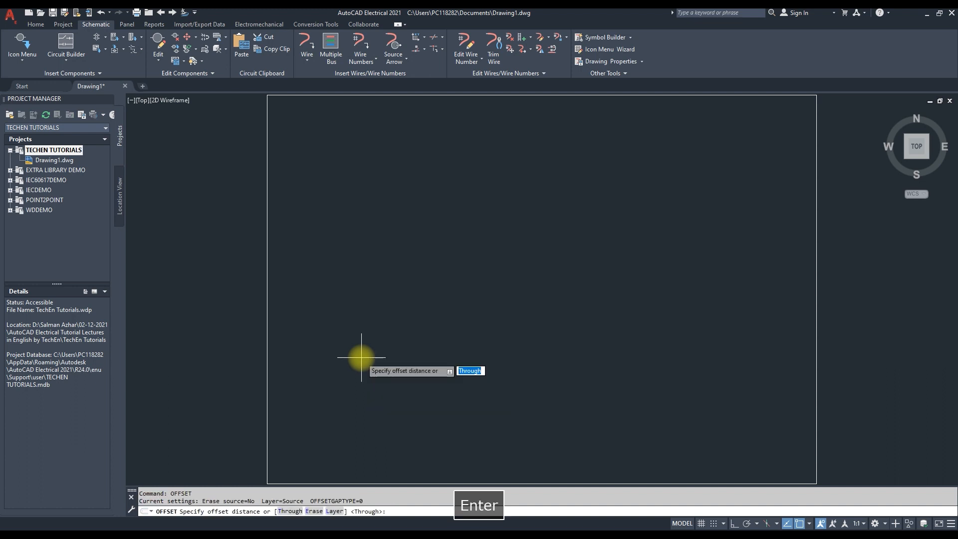
{"action": "type", "text": "5"}
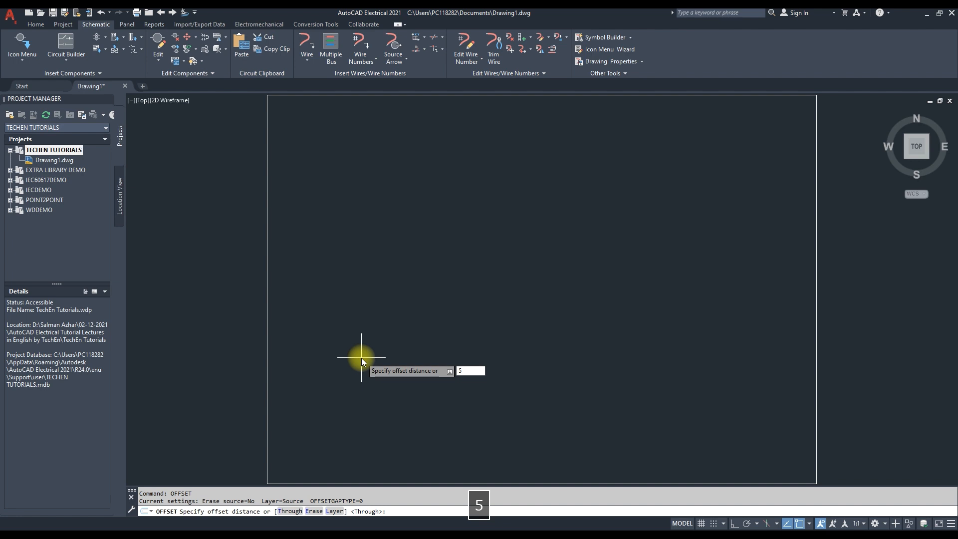
{"action": "key", "text": "Return"}
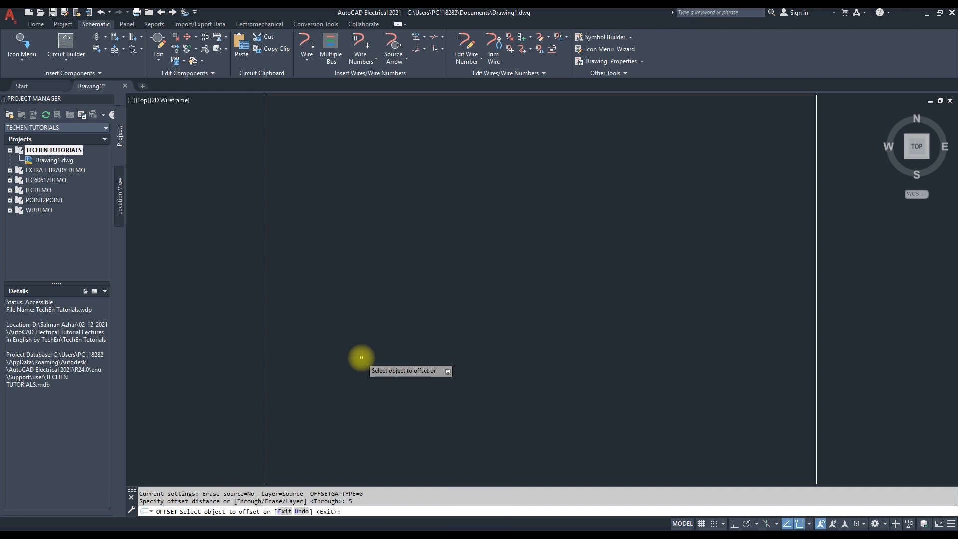
{"action": "left_click", "coordinate": [455, 96]}
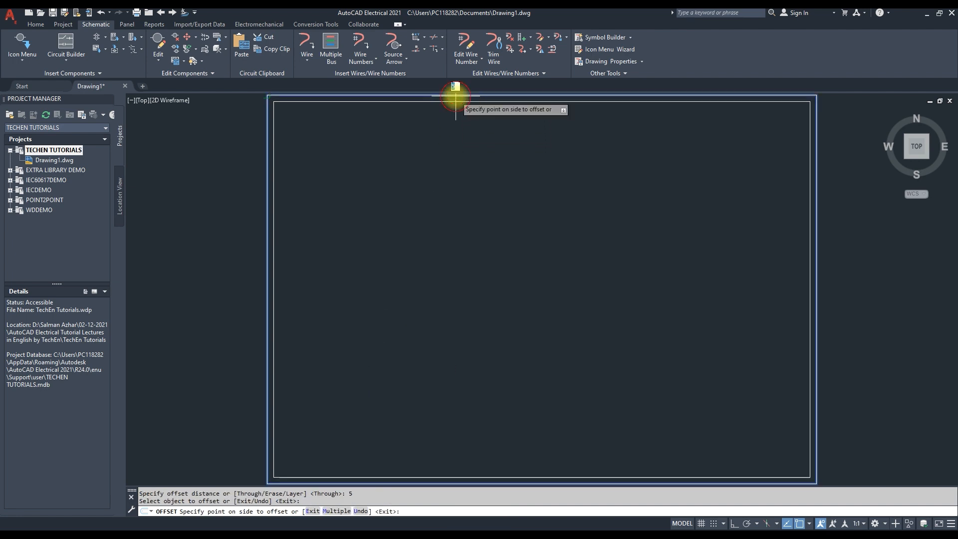
{"action": "left_click", "coordinate": [513, 287]}
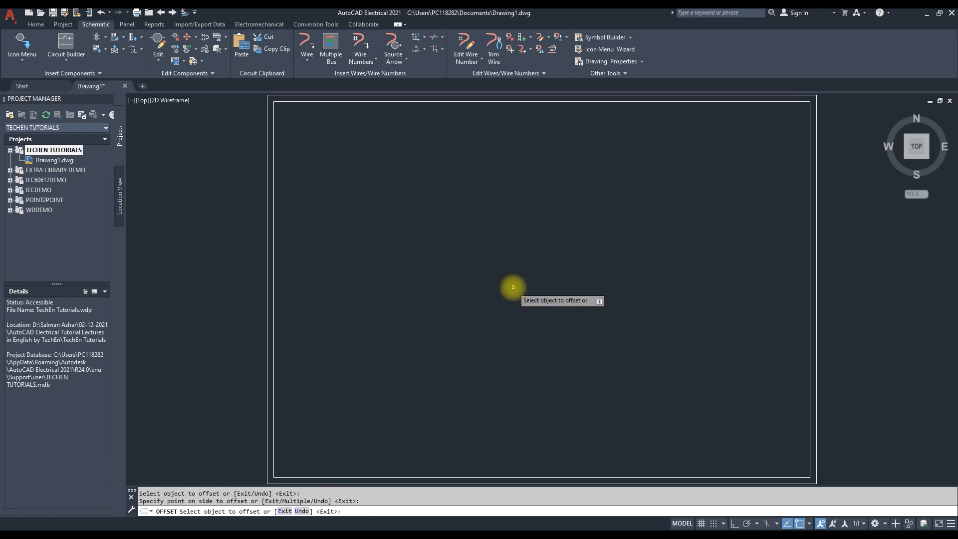
{"action": "key", "text": "Return"}
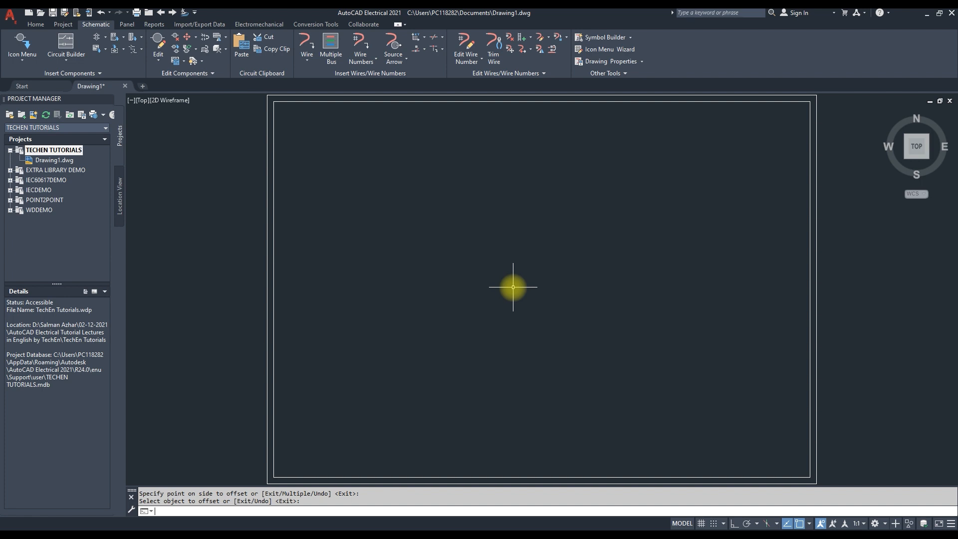
Open X-Y Grid Setup and pick the inner border's upper-left corner as the grid origin
{"action": "middle_click", "coordinate": [512, 287]}
{"action": "middle_click", "coordinate": [513, 287]}
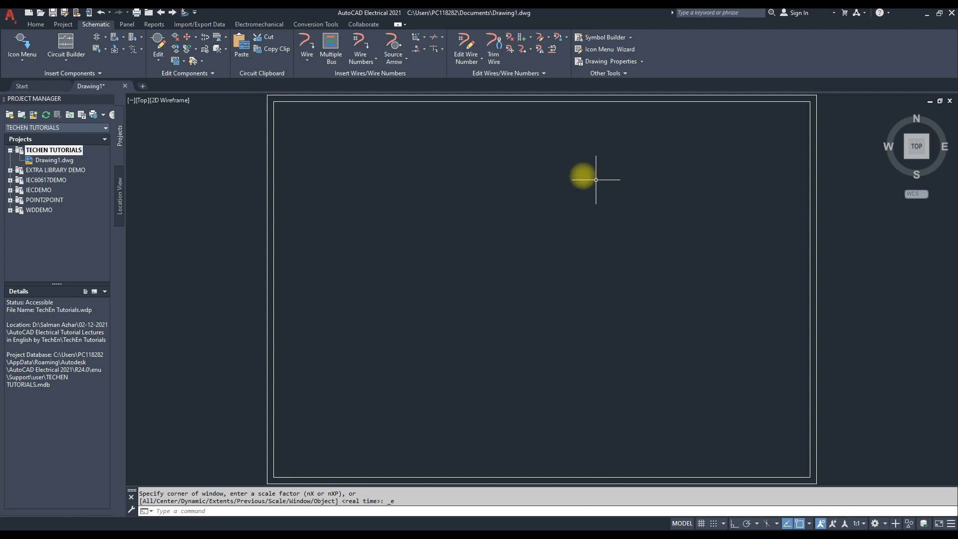
{"action": "left_click", "coordinate": [414, 39]}
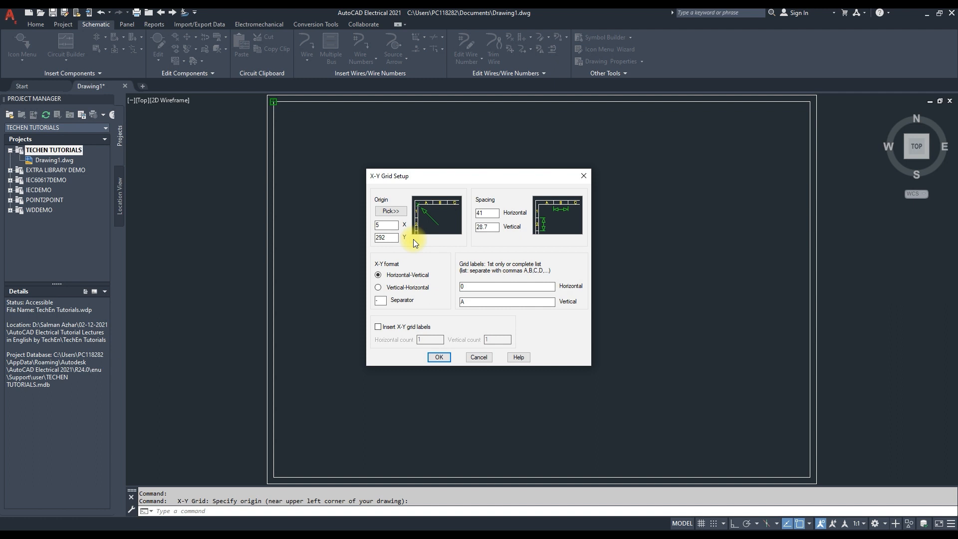
{"action": "left_click", "coordinate": [391, 211]}
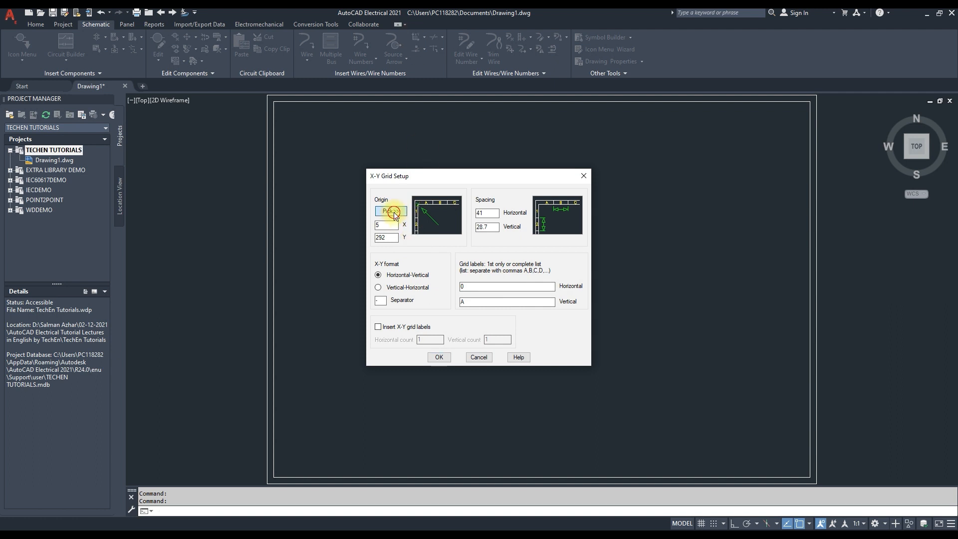
{"action": "left_click", "coordinate": [273, 101]}
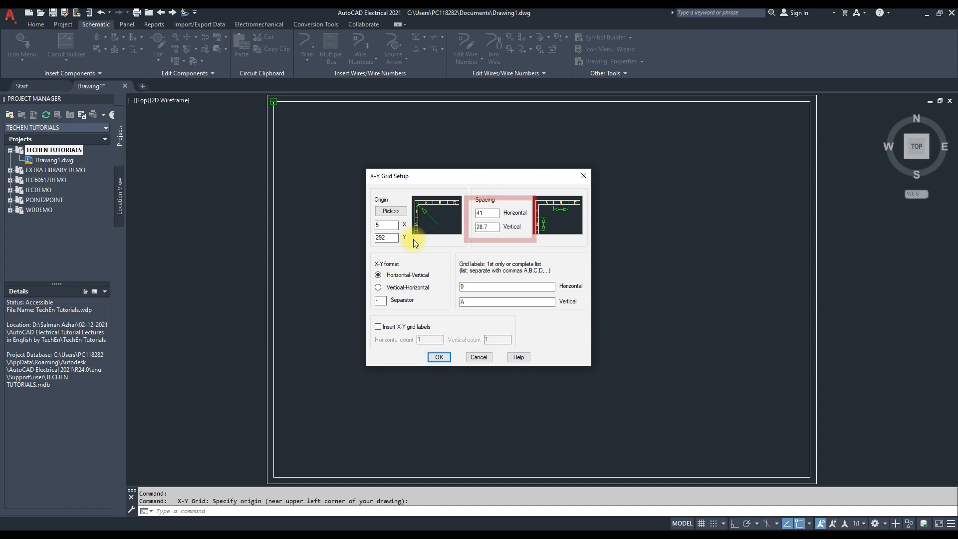
Set the grid's horizontal spacing to 41
{"action": "left_click", "coordinate": [493, 213]}
{"action": "left_click_drag", "start_coordinate": [493, 214], "coordinate": [474, 216]}
{"action": "type", "text": "41"}
{"action": "left_click", "coordinate": [490, 226]}
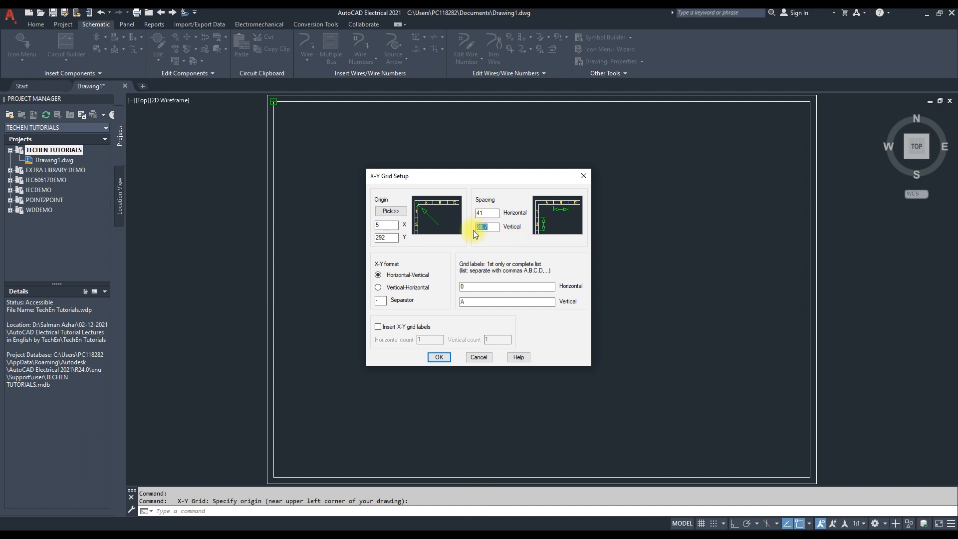
Set the grid's vertical spacing to 28.7 and insert X-Y grid labels with horizontal and vertical counts of 10
{"action": "type", "text": ".7"}
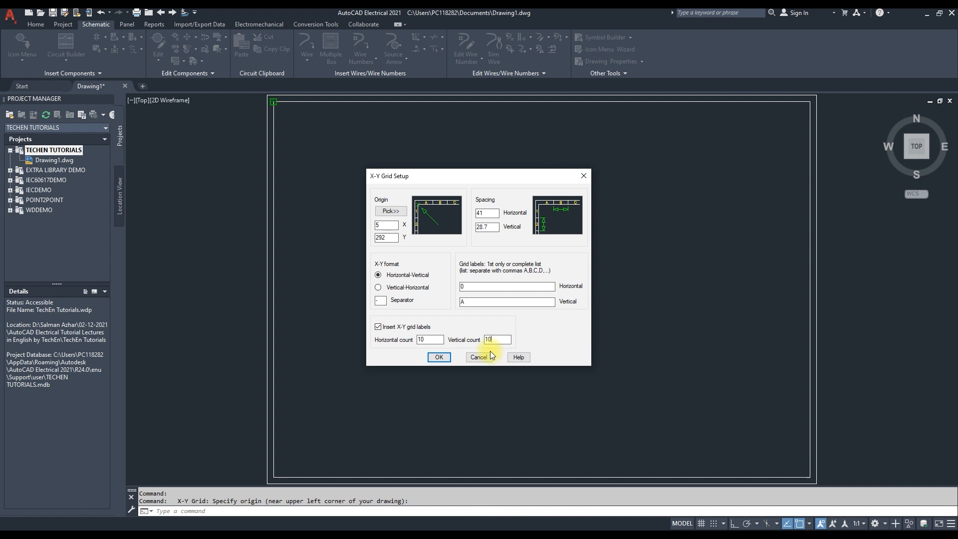
{"action": "left_click", "coordinate": [439, 356]}
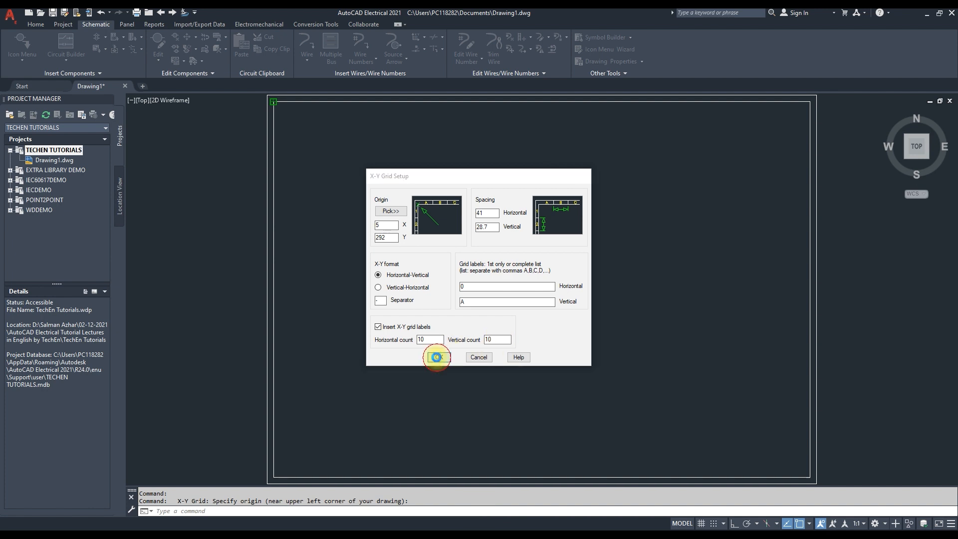
Draw a horizontal wire across the upper part of the border and a vertical wire below it near column 3
{"action": "scroll", "coordinate": [325, 120], "scroll_direction": "up", "scroll_amount": 3}
{"action": "scroll", "coordinate": [749, 183], "scroll_direction": "down", "scroll_amount": 4}
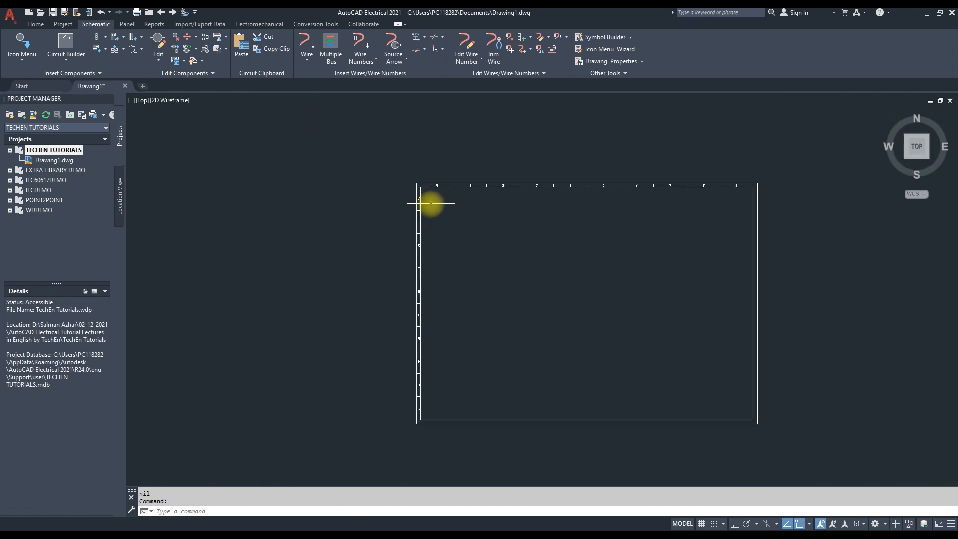
{"action": "middle_click", "coordinate": [467, 245]}
{"action": "middle_click", "coordinate": [467, 246]}
{"action": "left_click", "coordinate": [307, 43]}
{"action": "left_click", "coordinate": [304, 143]}
{"action": "left_click", "coordinate": [747, 144]}
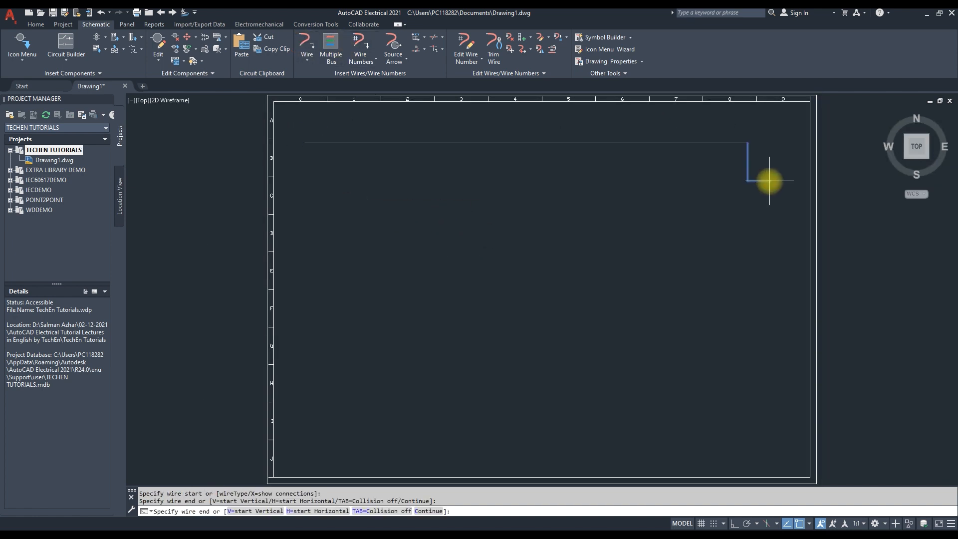
{"action": "key", "text": "Return"}
{"action": "left_click", "coordinate": [482, 206]}
{"action": "left_click", "coordinate": [482, 352]}
{"action": "key", "text": "Return"}
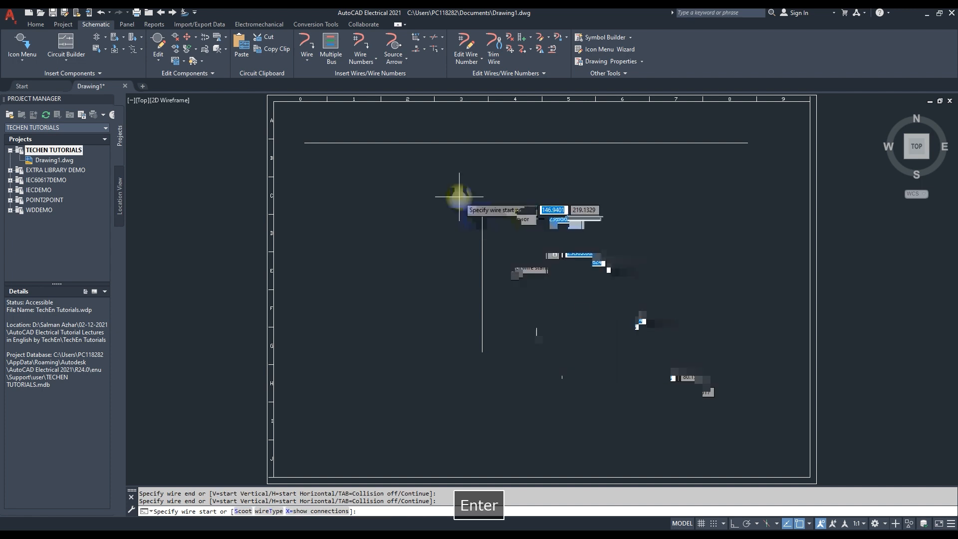
{"action": "key", "text": "Escape"}
Add a 460VAC source signal arrow at the horizontal wire's right end and its destination arrow at the vertical wire's top
{"action": "left_click", "coordinate": [394, 59]}
{"action": "left_click", "coordinate": [414, 114]}
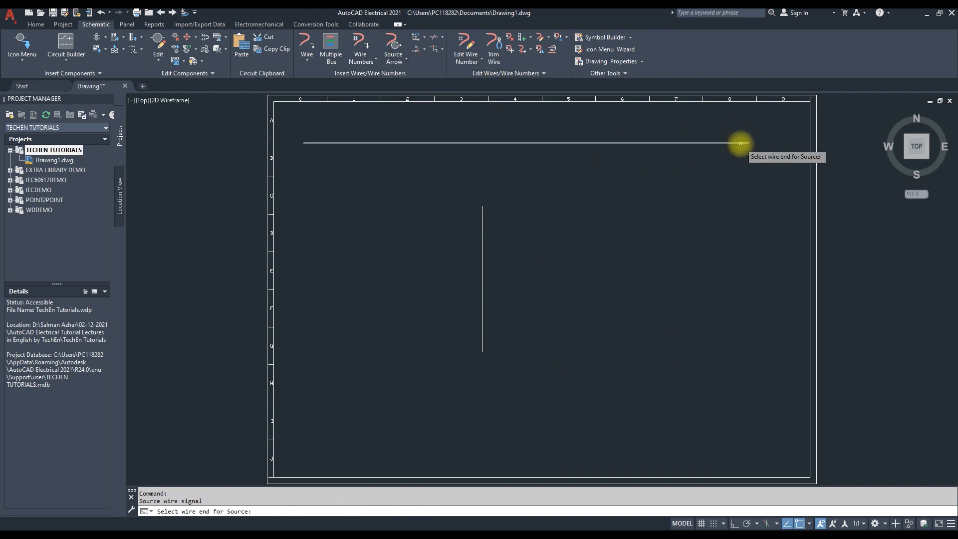
{"action": "left_click", "coordinate": [745, 143]}
{"action": "left_click", "coordinate": [517, 237]}
{"action": "left_click", "coordinate": [422, 246]}
{"action": "left_click", "coordinate": [453, 322]}
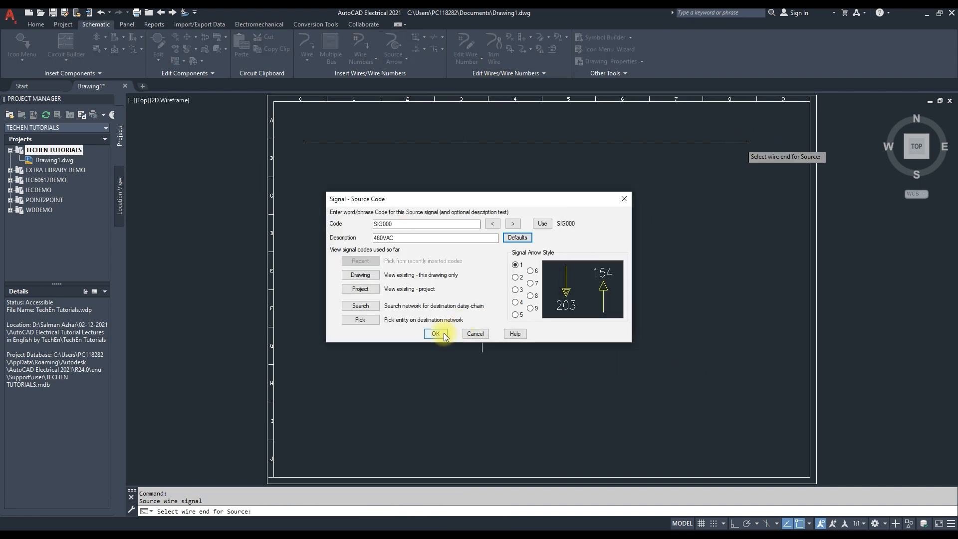
{"action": "left_click", "coordinate": [436, 334]}
{"action": "left_click", "coordinate": [464, 273]}
{"action": "left_click", "coordinate": [482, 262]}
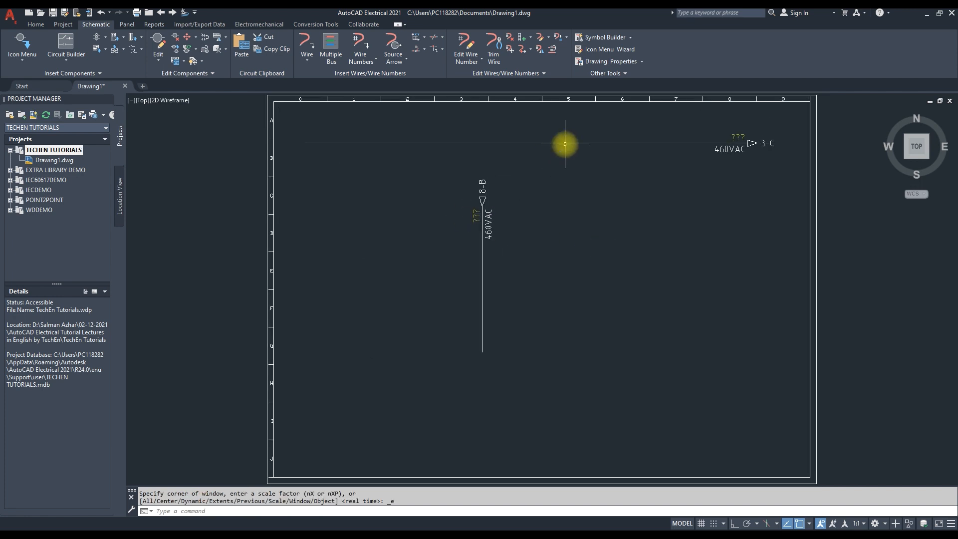
{"action": "right_click", "coordinate": [540, 143]}
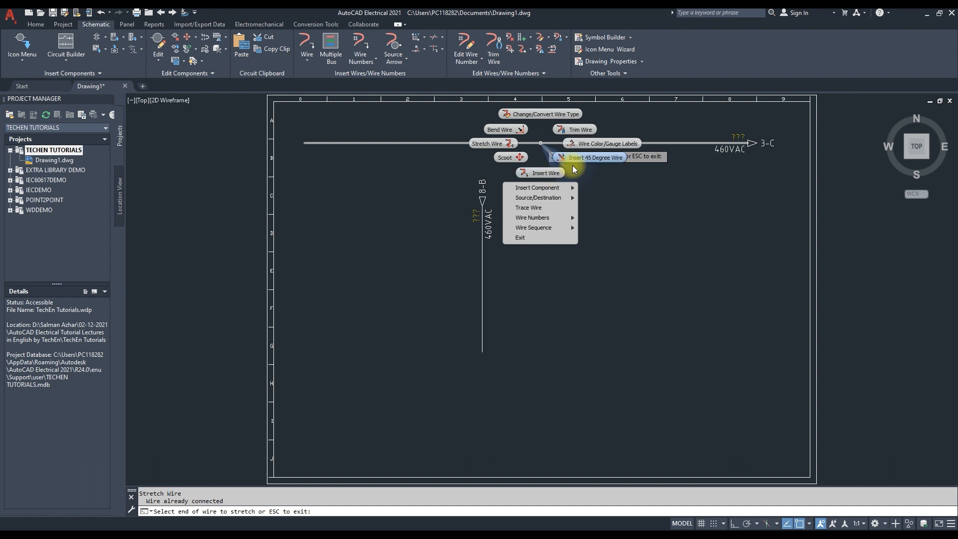
{"action": "left_click", "coordinate": [592, 144]}
{"action": "left_click", "coordinate": [479, 329]}
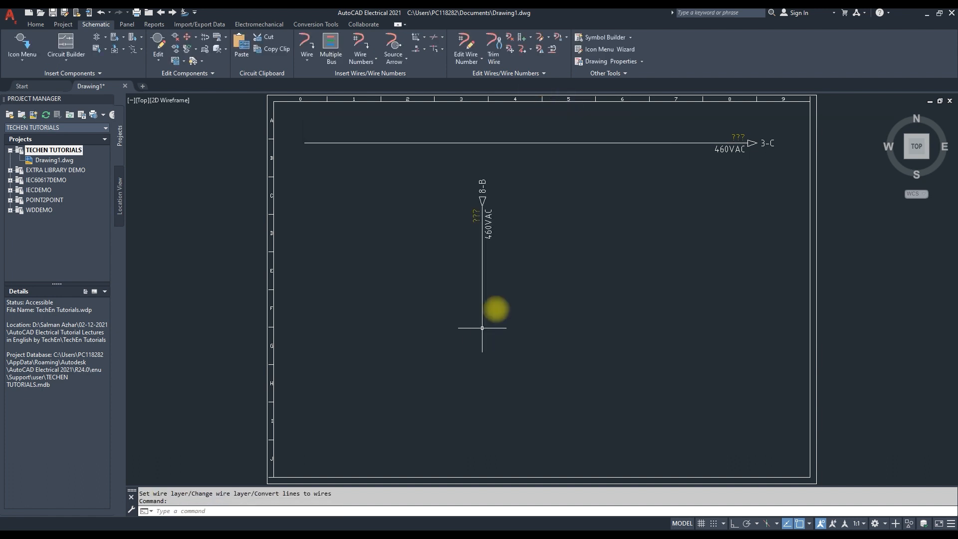
Number both wires sequentially from 1 by tagging each wire individually
{"action": "right_click", "coordinate": [593, 143]}
{"action": "mouse_move", "coordinate": [588, 217]}
{"action": "left_click", "coordinate": [666, 217]}
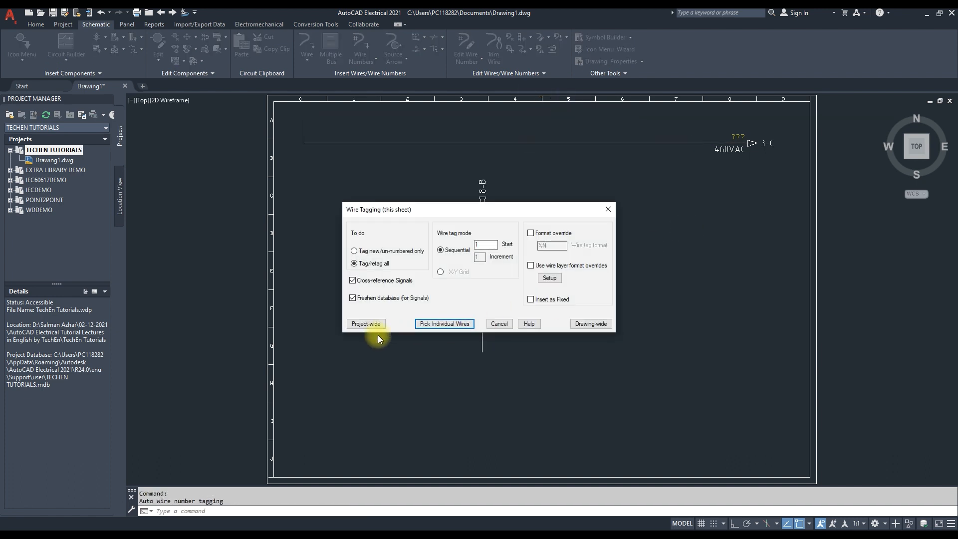
{"action": "left_click", "coordinate": [444, 324]}
{"action": "left_click", "coordinate": [496, 143]}
{"action": "left_click", "coordinate": [482, 265]}
{"action": "key", "text": "Return"}
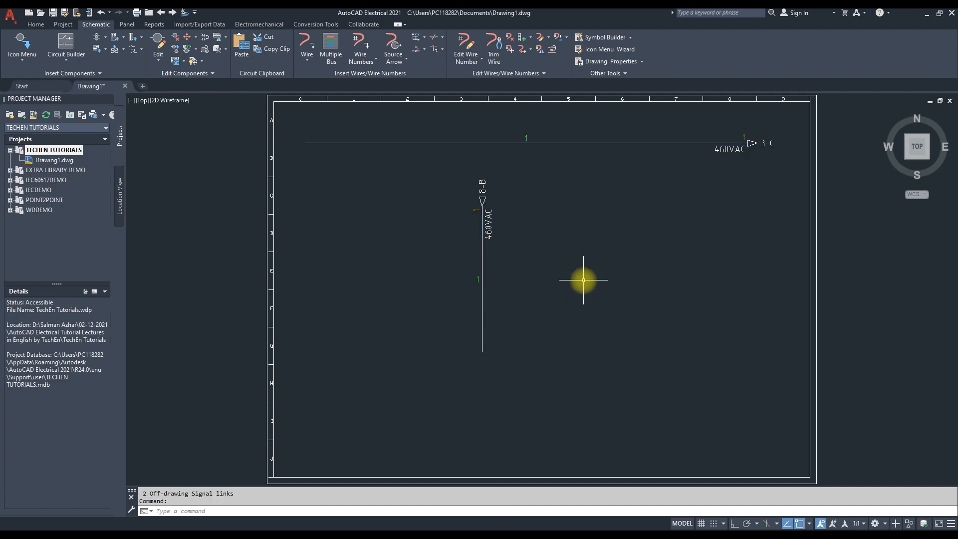